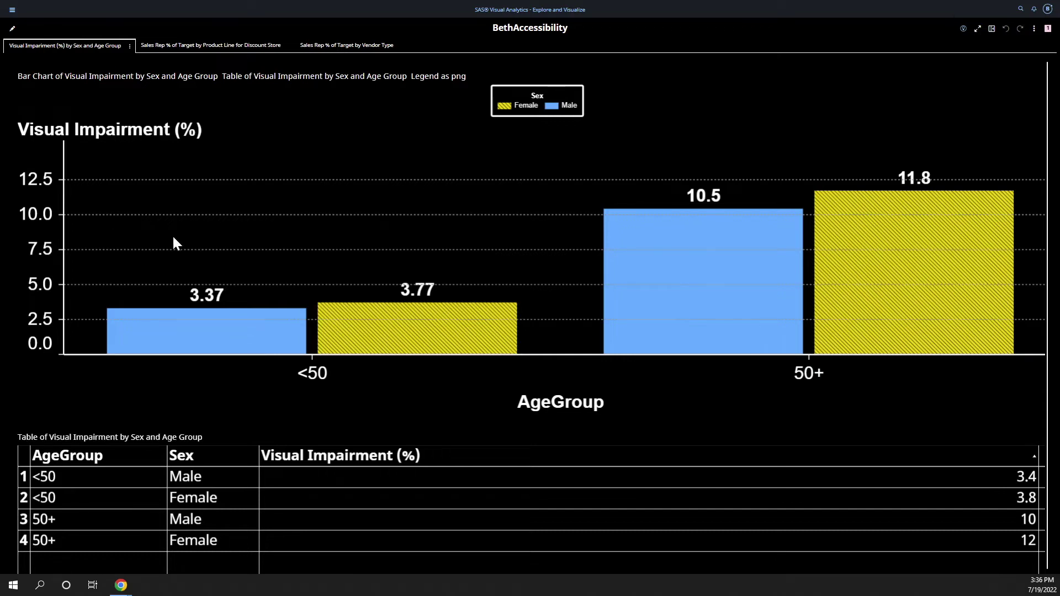
left_click(1047, 9)
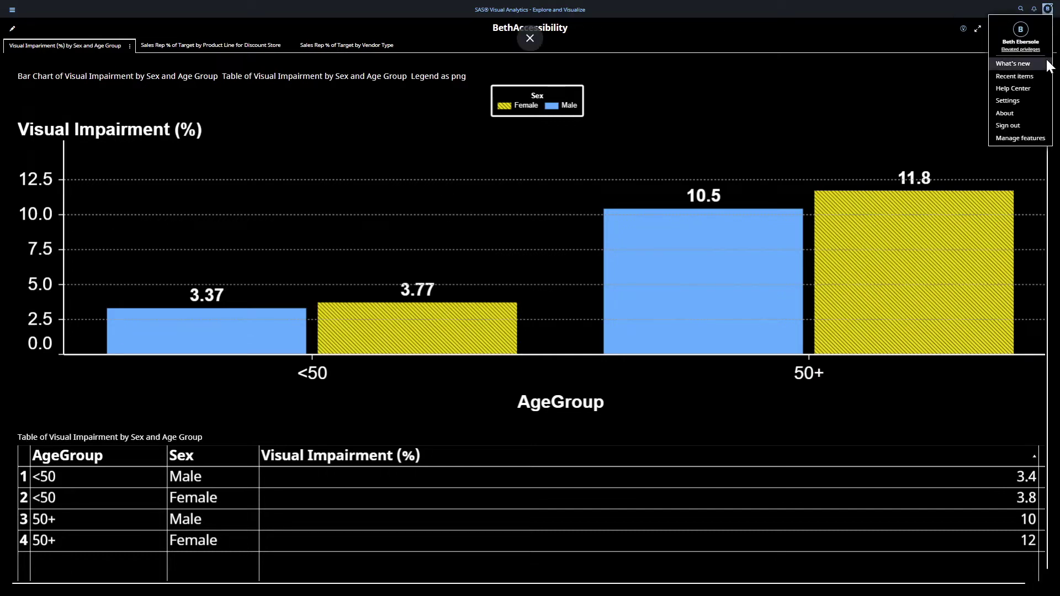
left_click(1009, 100)
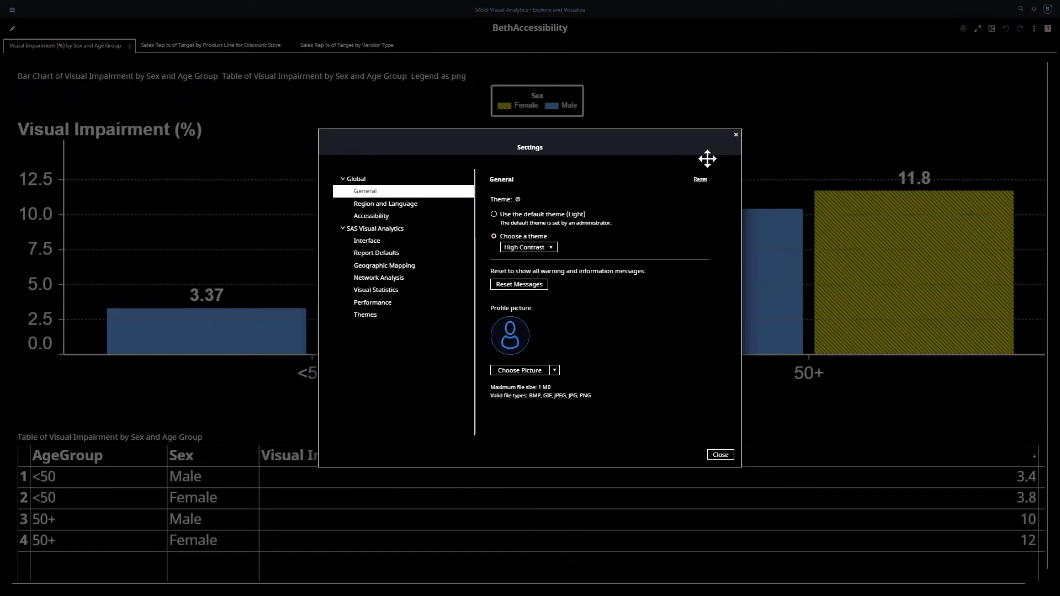
left_click(381, 218)
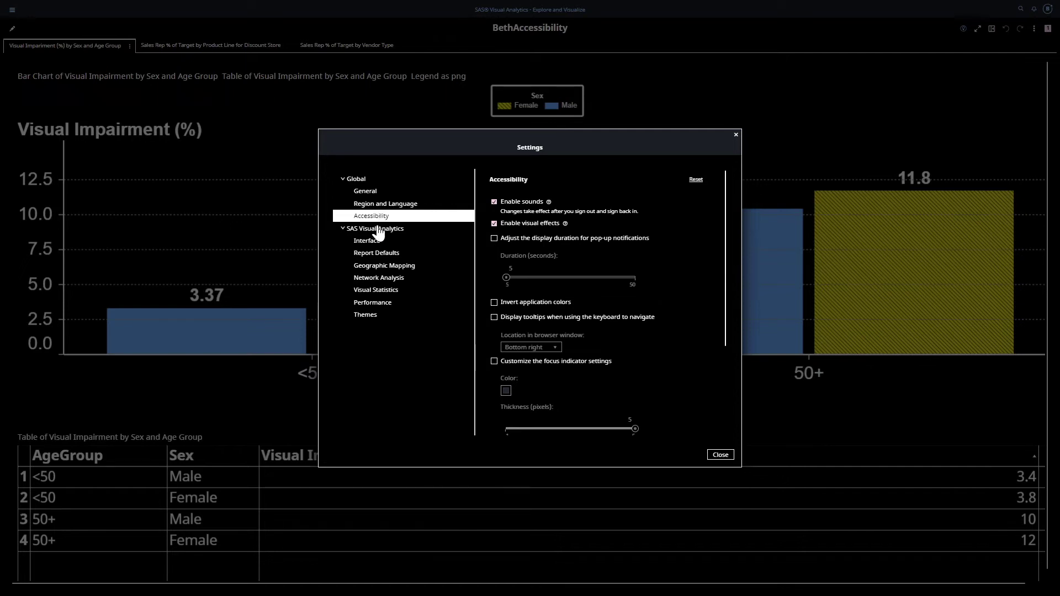
left_click(369, 317)
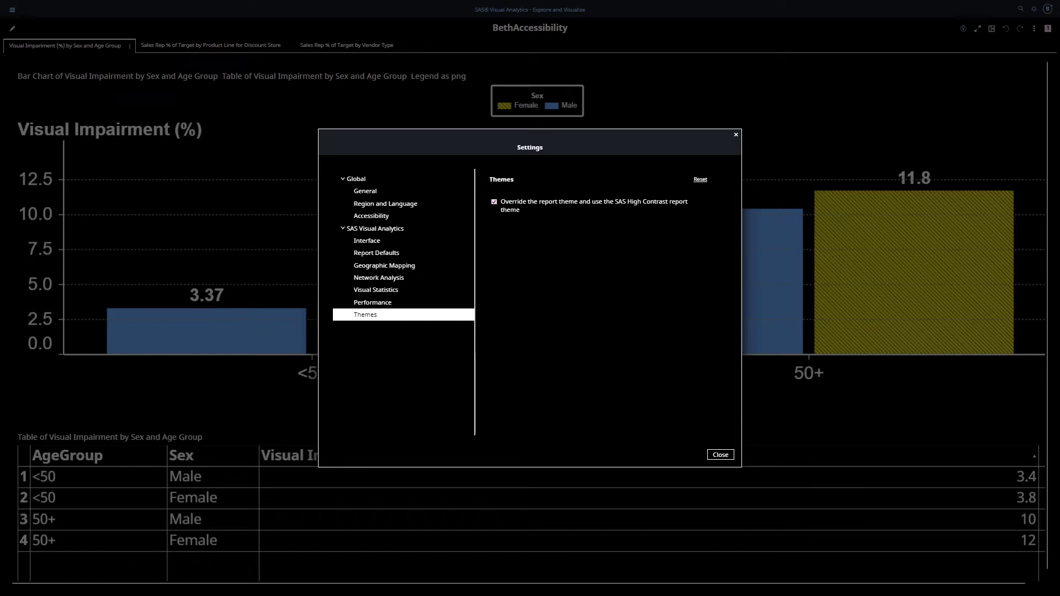
left_click(720, 456)
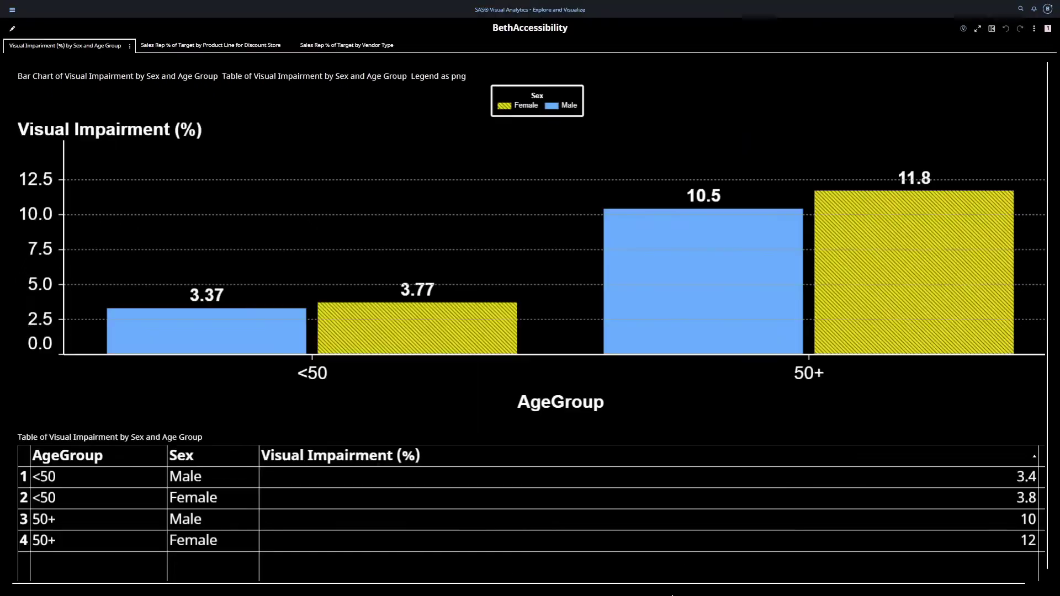
Exit full screen and open the SAS Graphics Accelerator extension's Options page
key("F11")
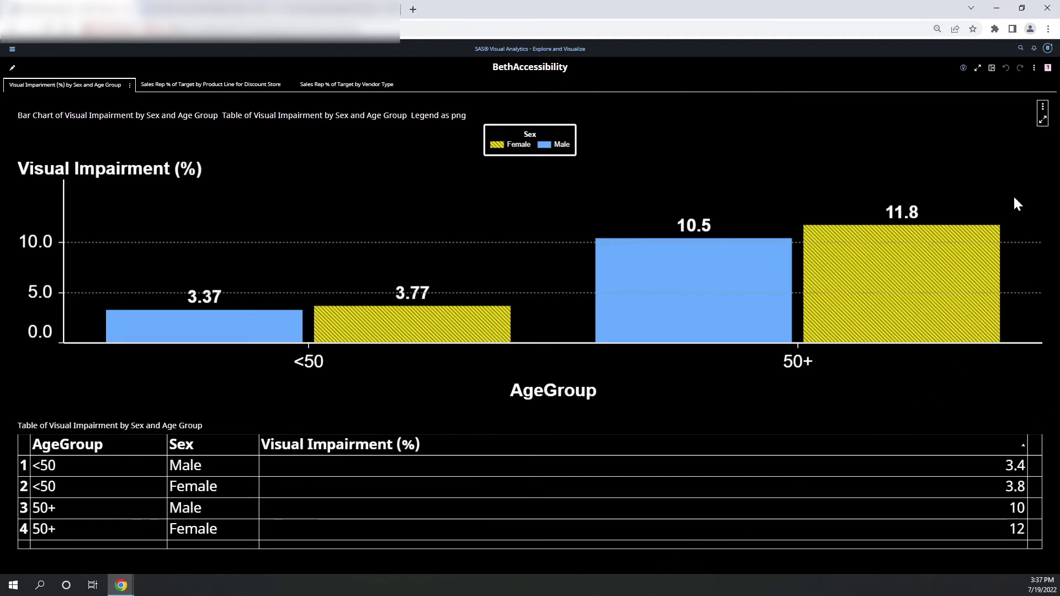
left_click(995, 28)
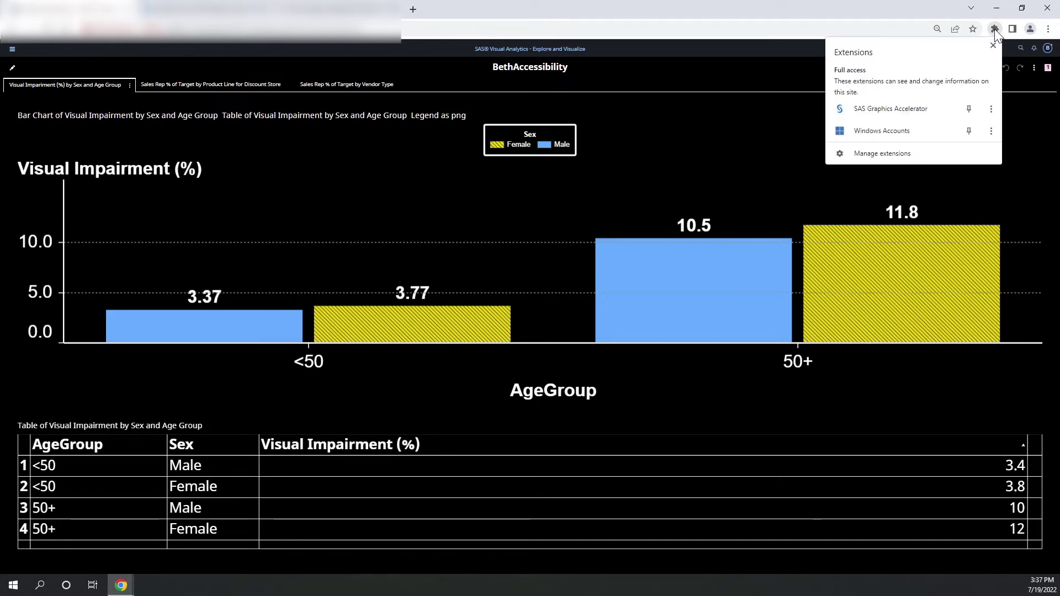
left_click(920, 109)
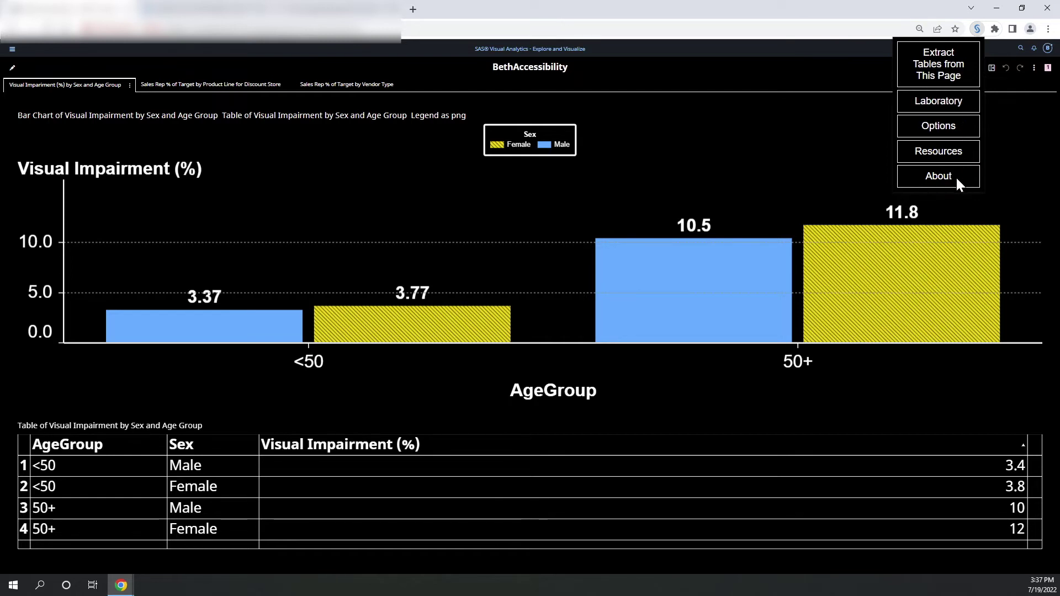
left_click(945, 127)
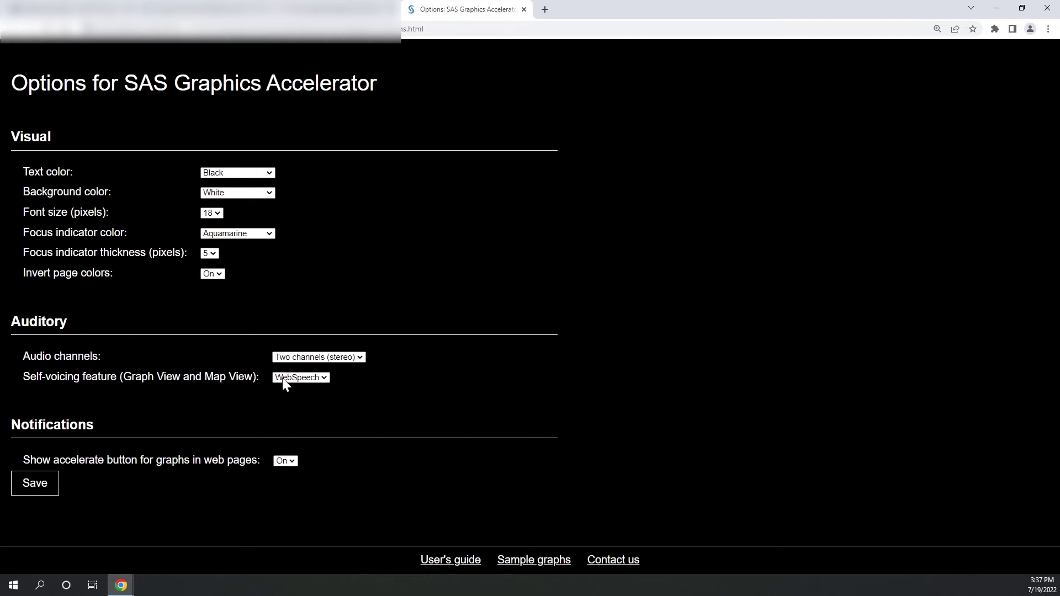
Review the Self-voicing dropdown and leave it set to WebSpeech
left_click(323, 378)
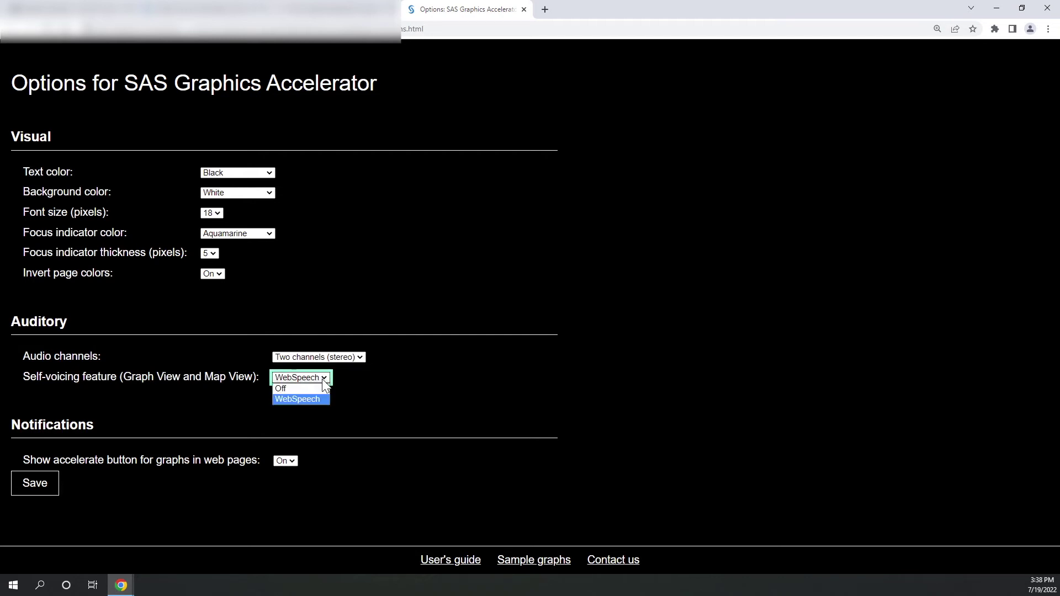
left_click(391, 395)
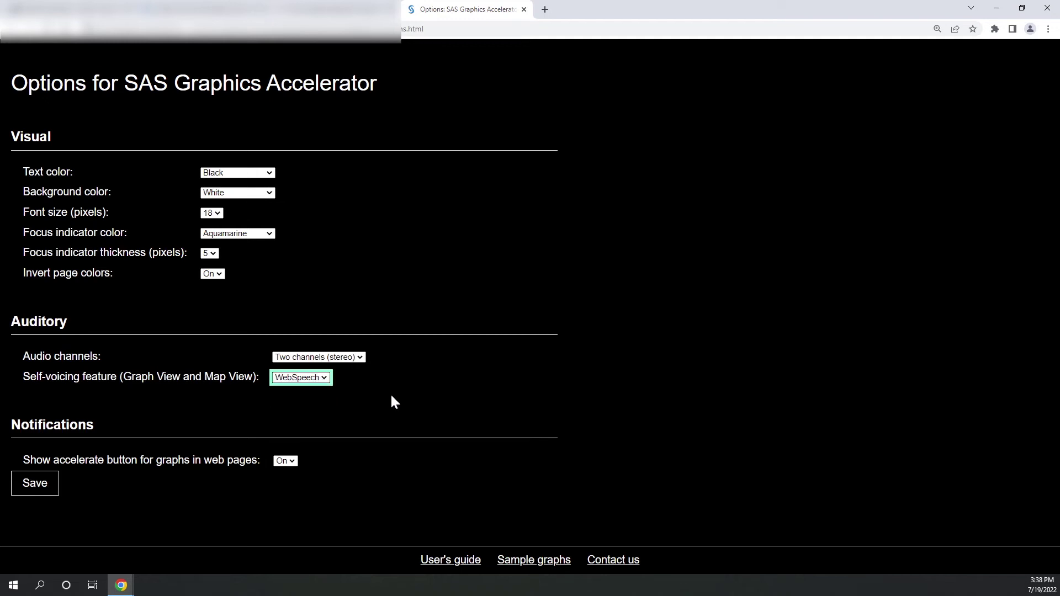
left_click(391, 395)
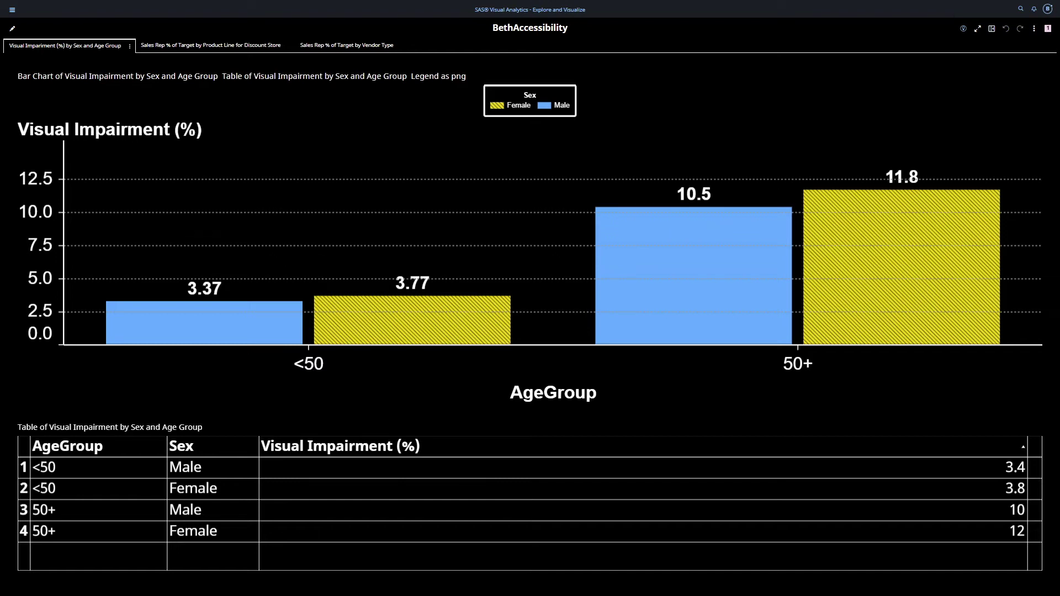
Open the Discount Store sales rep page and view its Percent of Target chart in SAS Graphics Accelerator
key("Tab")
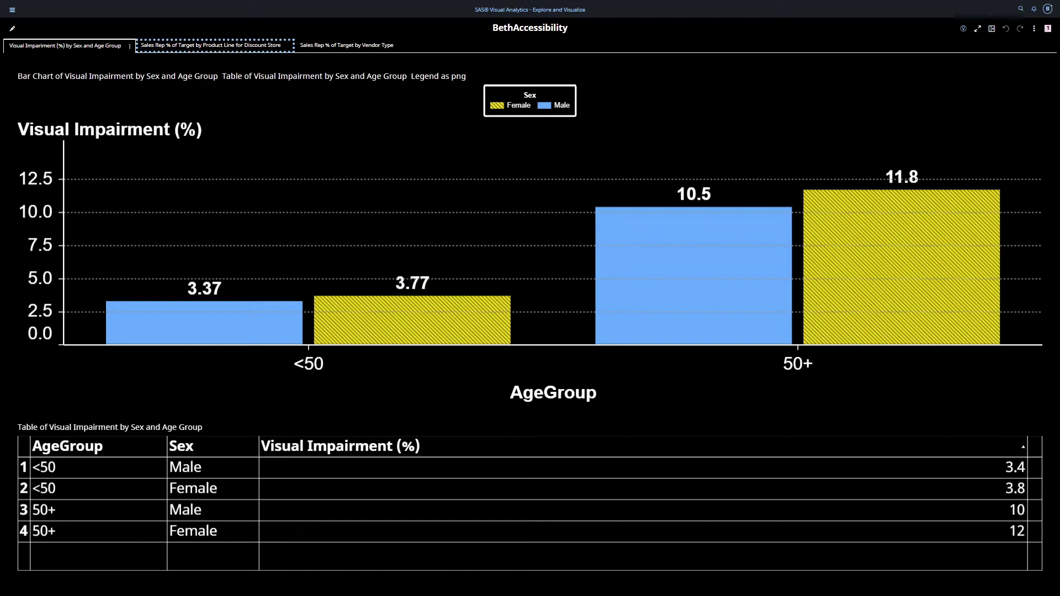
key("Return")
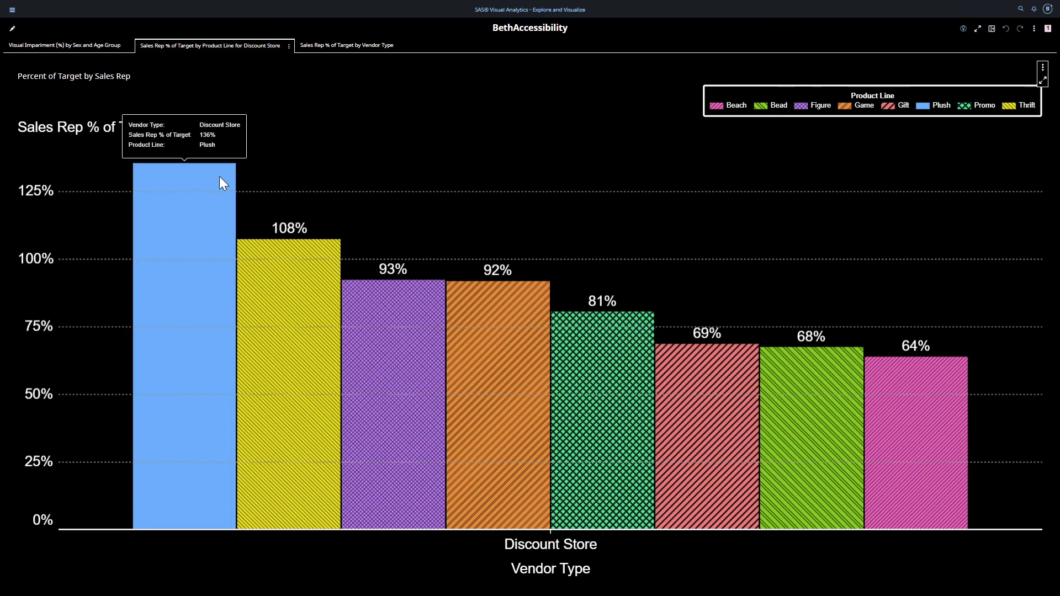
left_click(1043, 68)
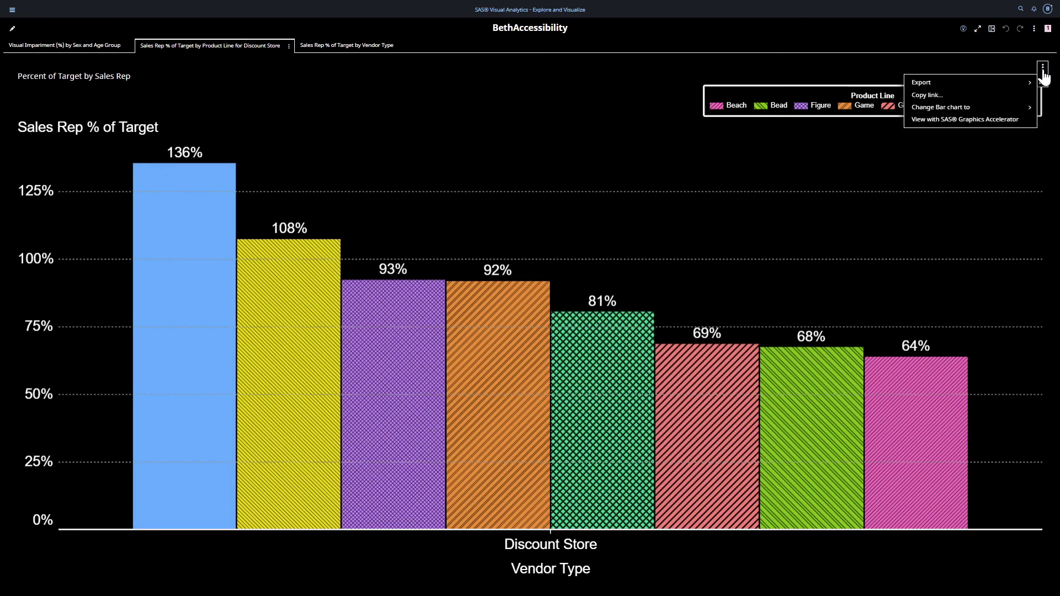
left_click(1008, 120)
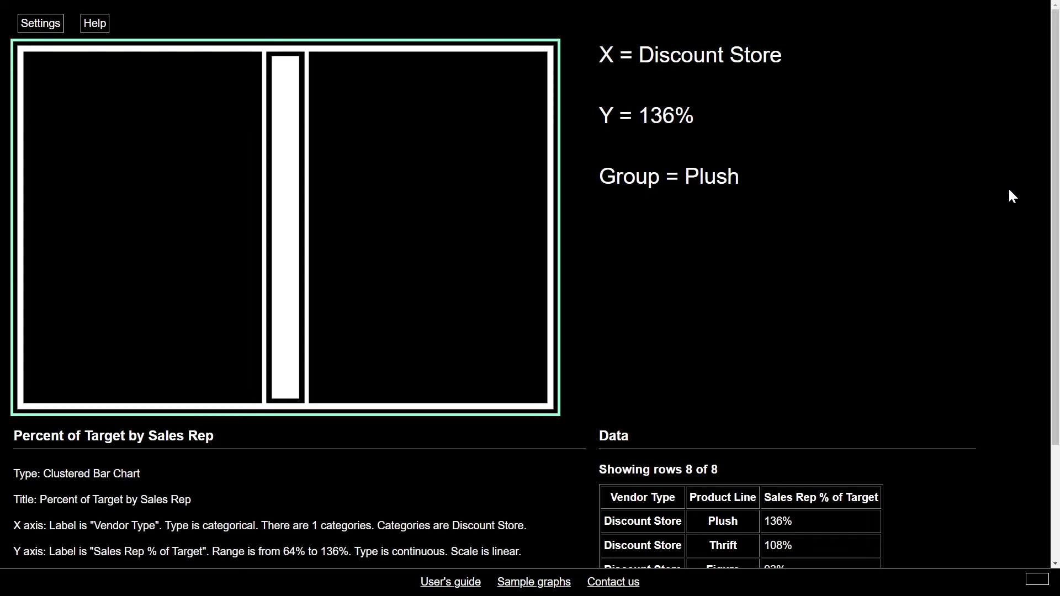
Check the graph view's sound options, exit full screen and focus the chart
left_click(44, 23)
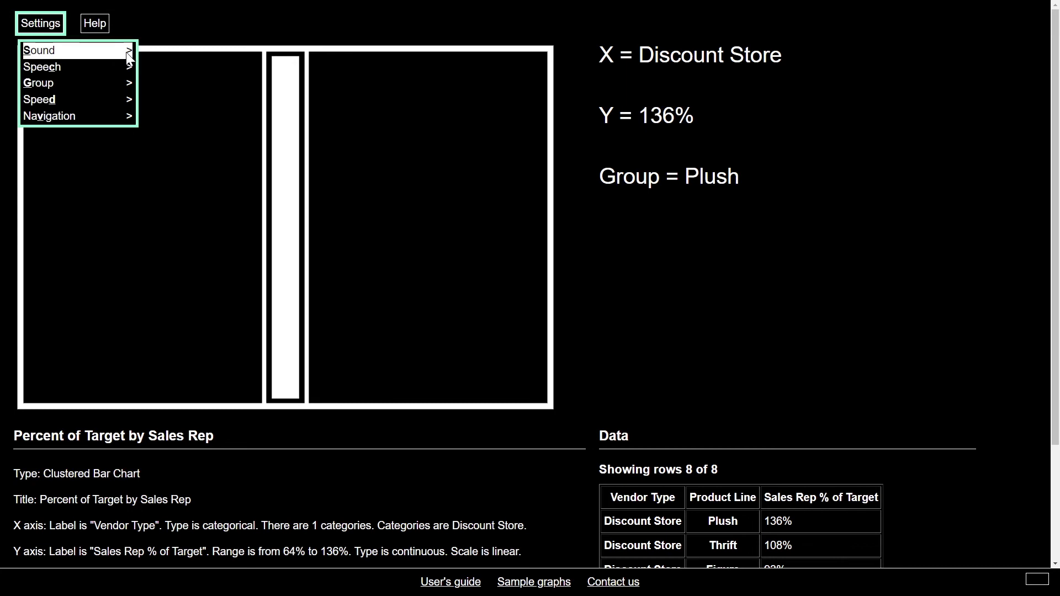
left_click(128, 56)
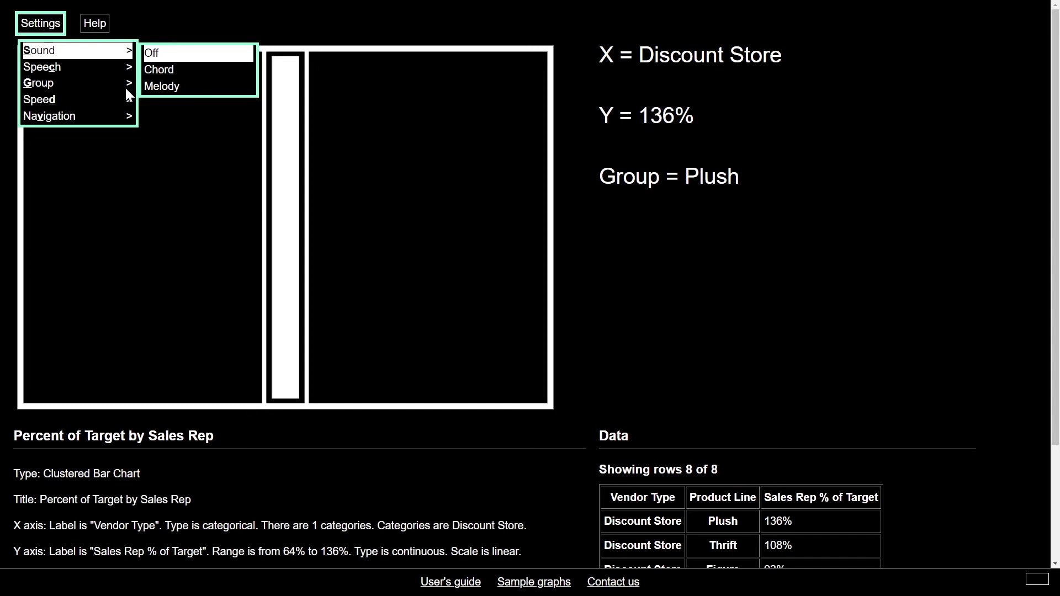
left_click(125, 203)
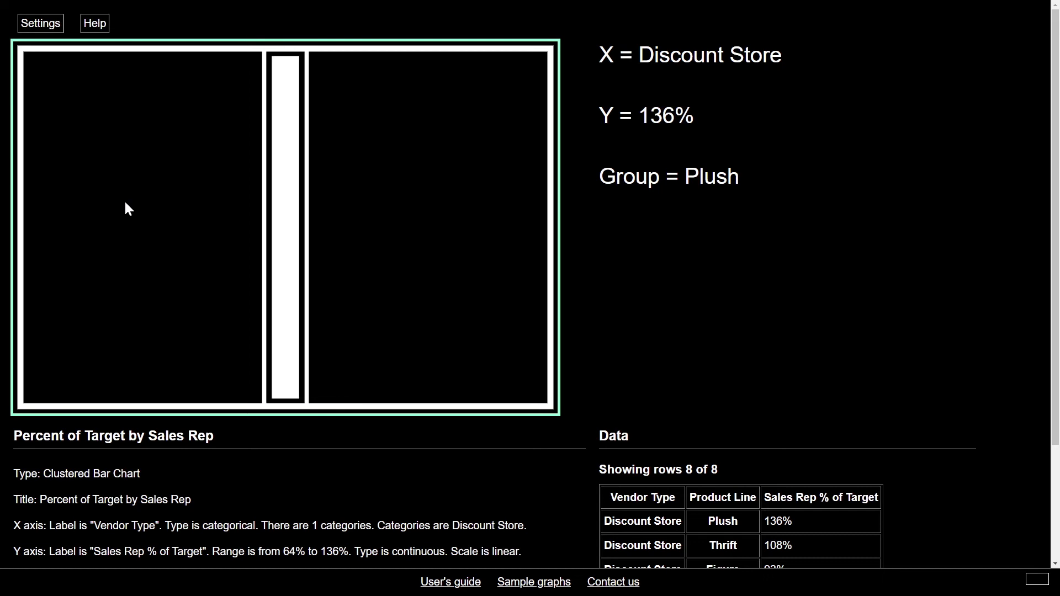
key("F11")
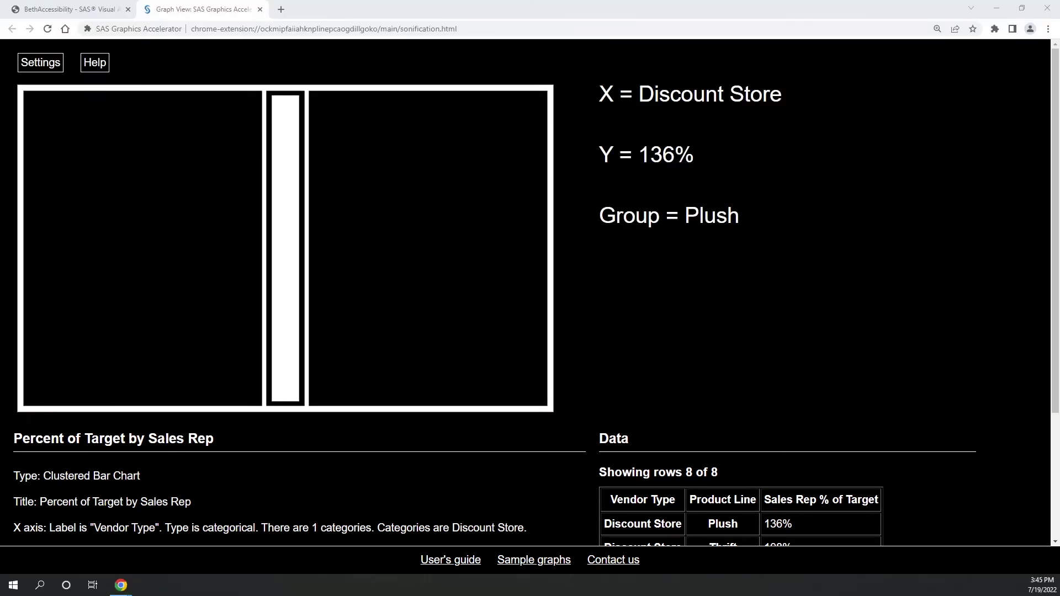
key("Tab")
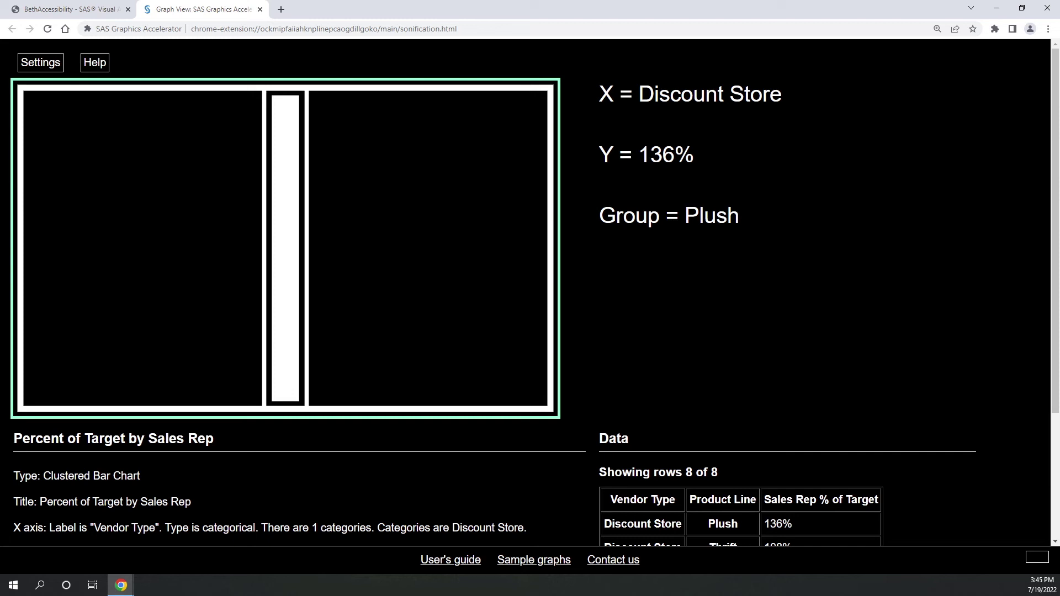
Step through the bars from Thrift 108% down to Gift 69%, then return to the report
key("Right")
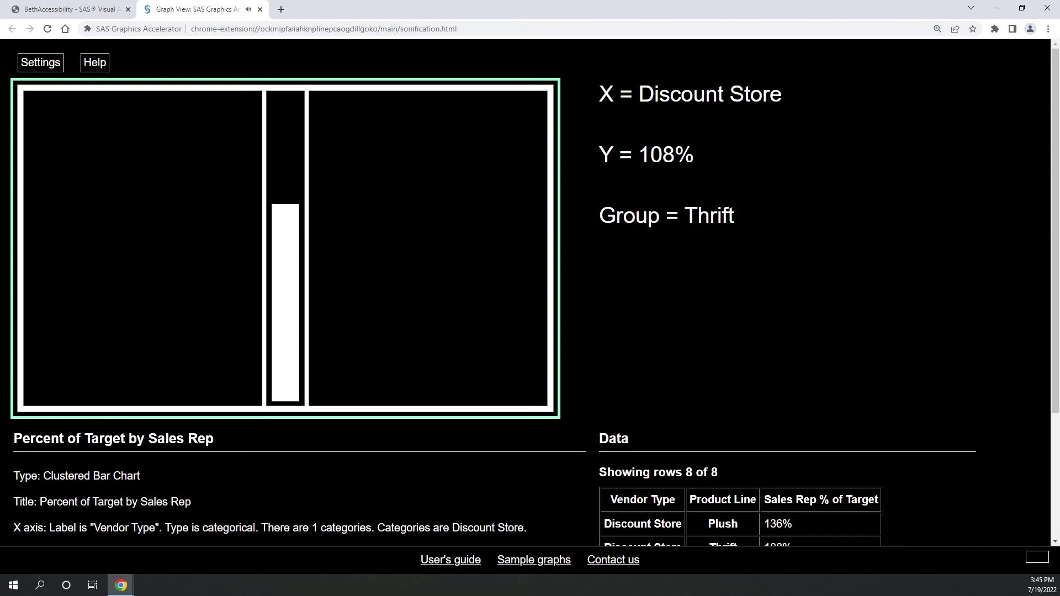
key("Right")
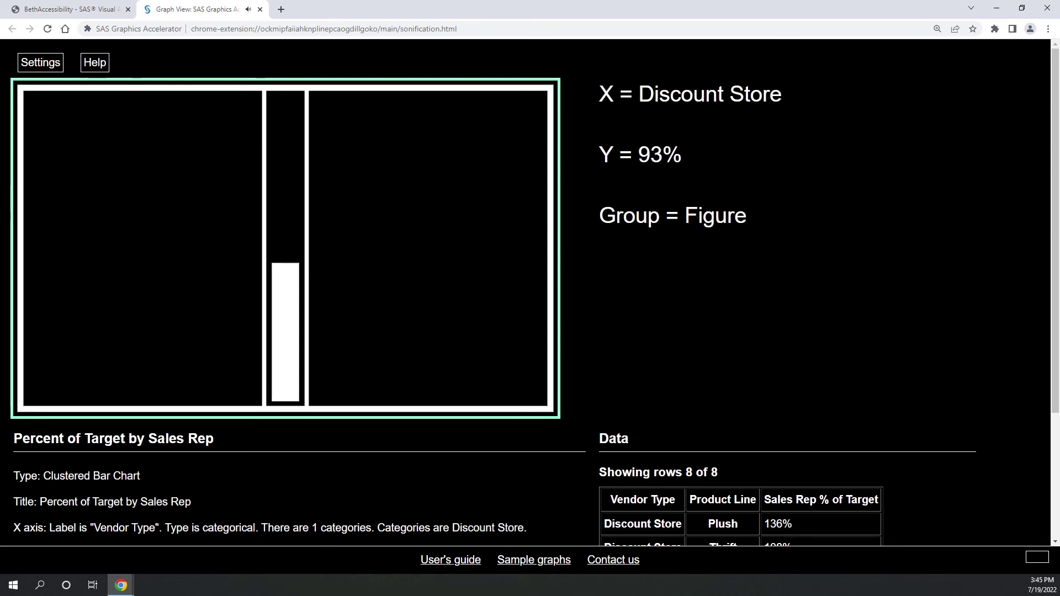
key("Right")
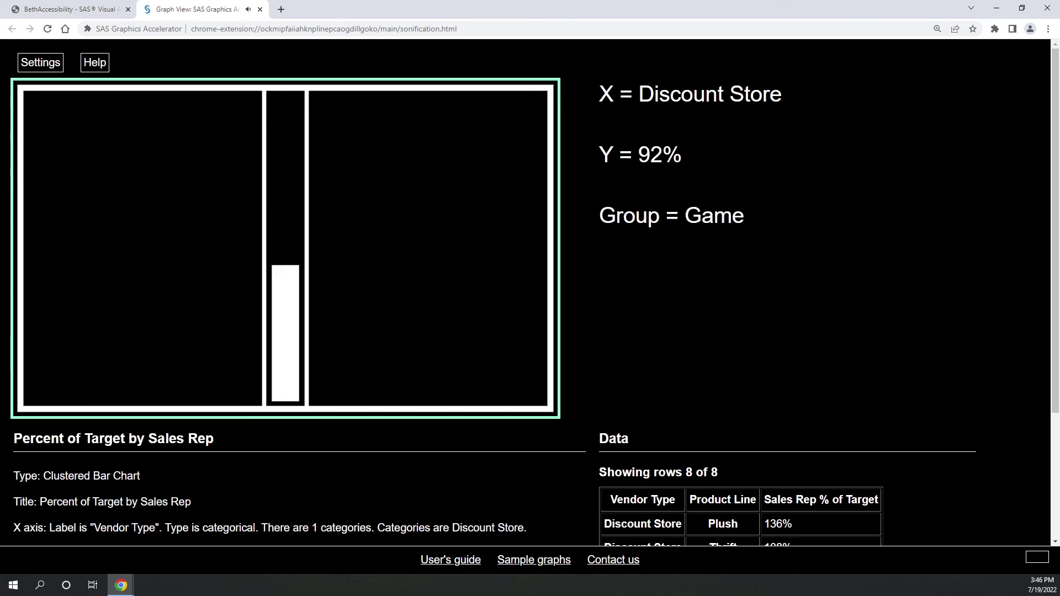
key("Right")
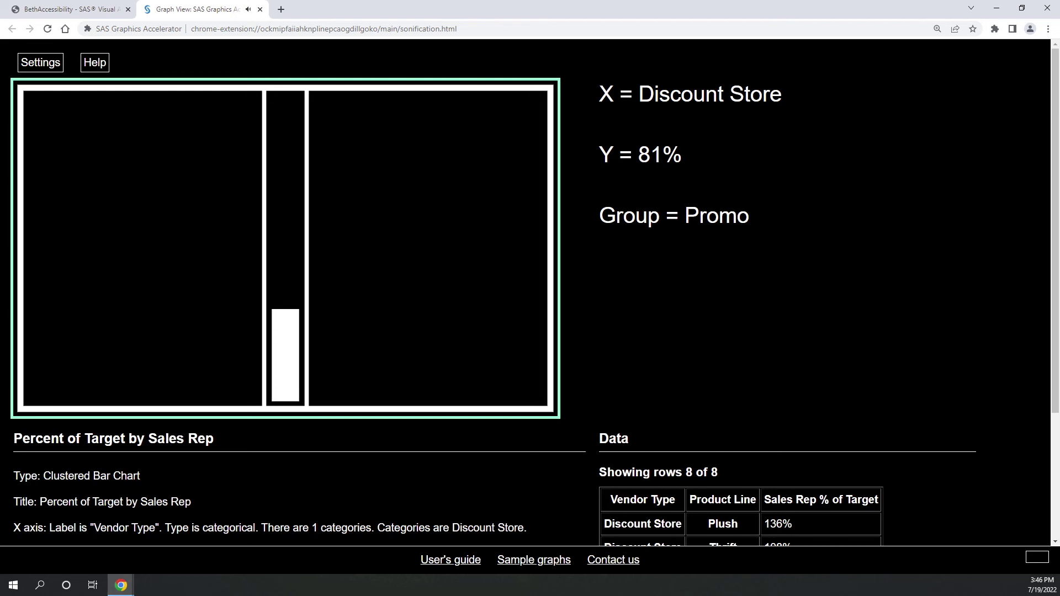
key("Right")
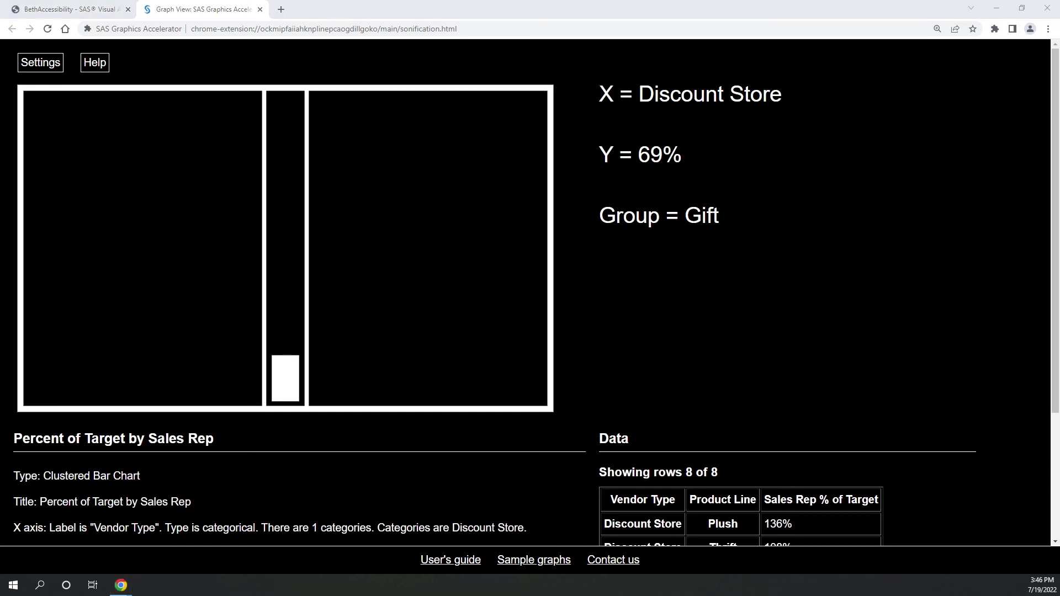
key("ctrl+shift+Tab")
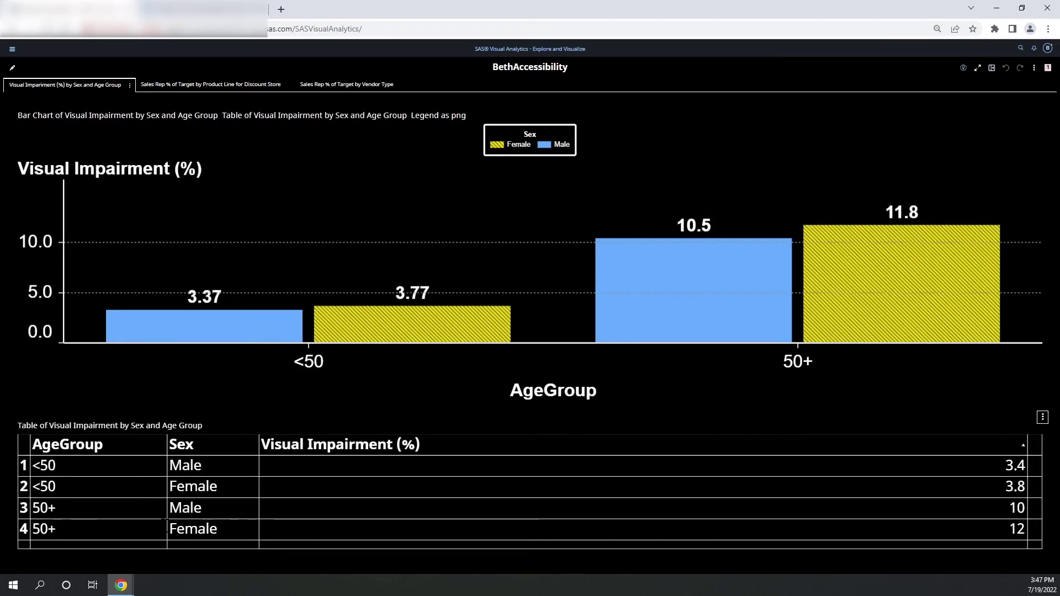
Open the Sales Rep % of Target by Vendor Type page and view its chart in SAS Graphics Accelerator
key("Tab")
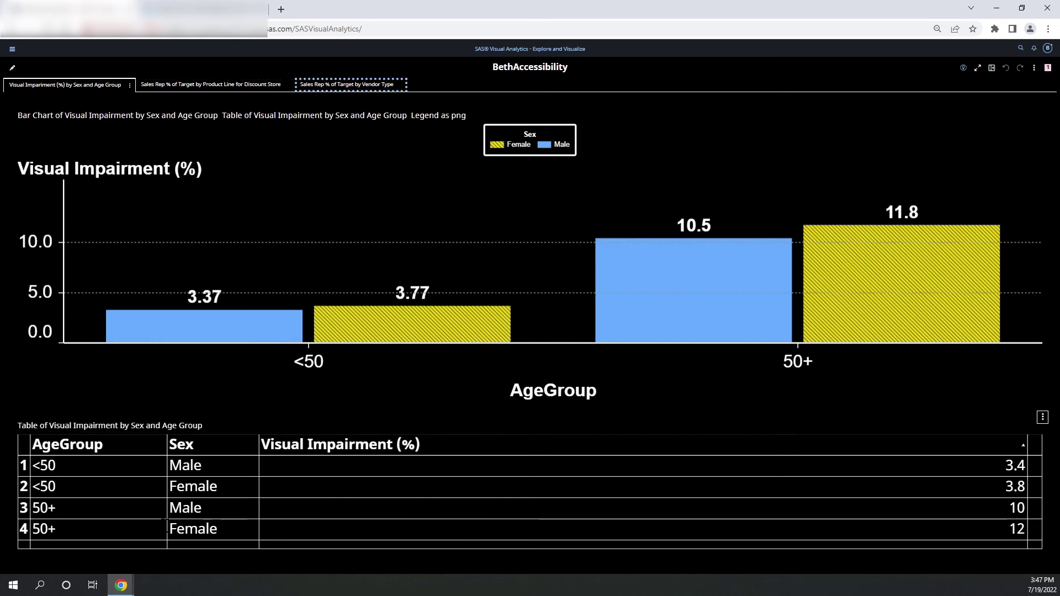
key("Right")
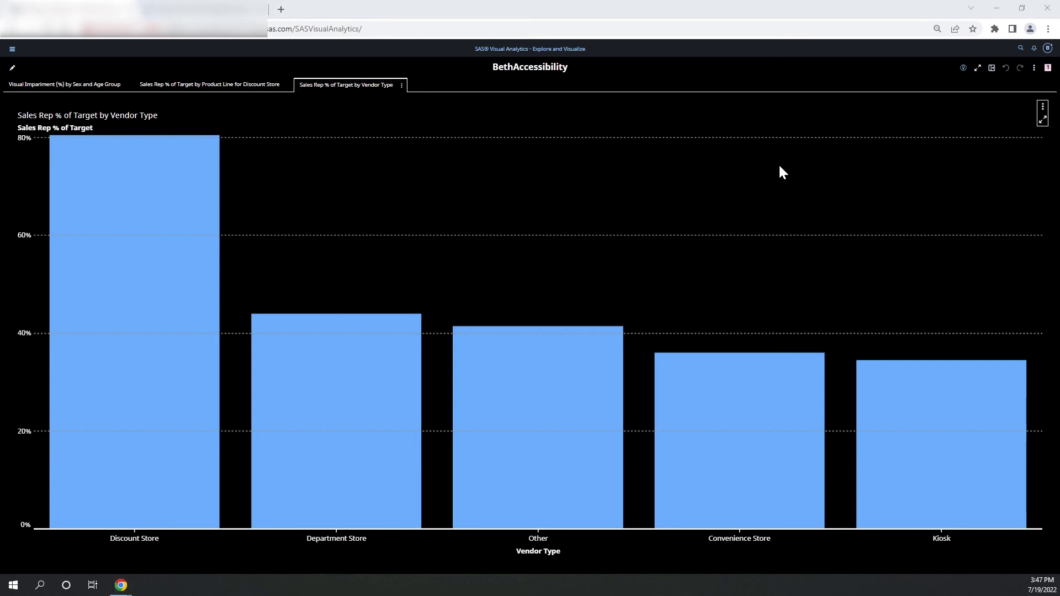
left_click(1042, 109)
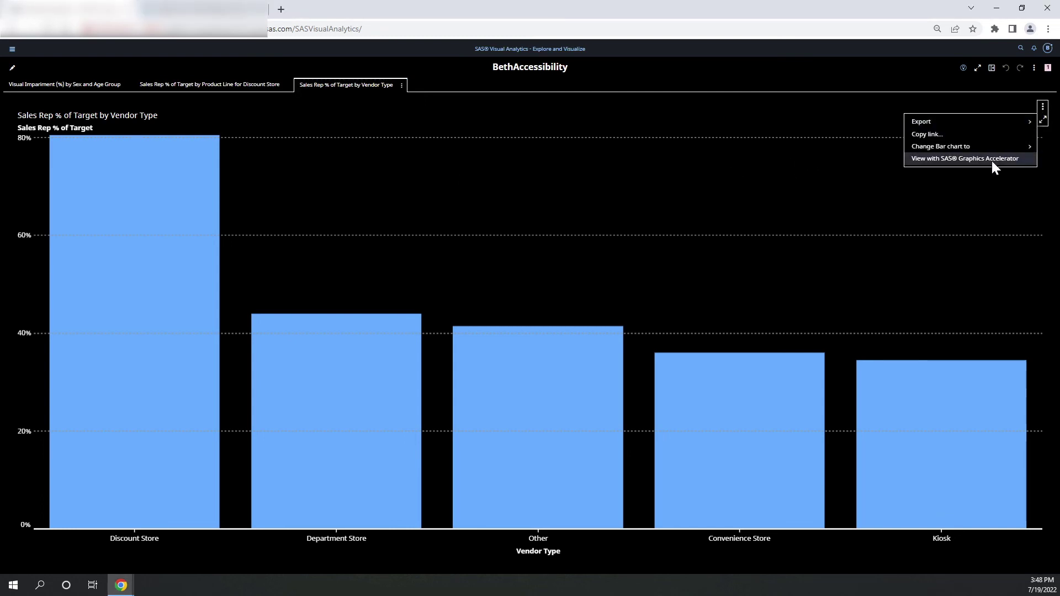
left_click(992, 161)
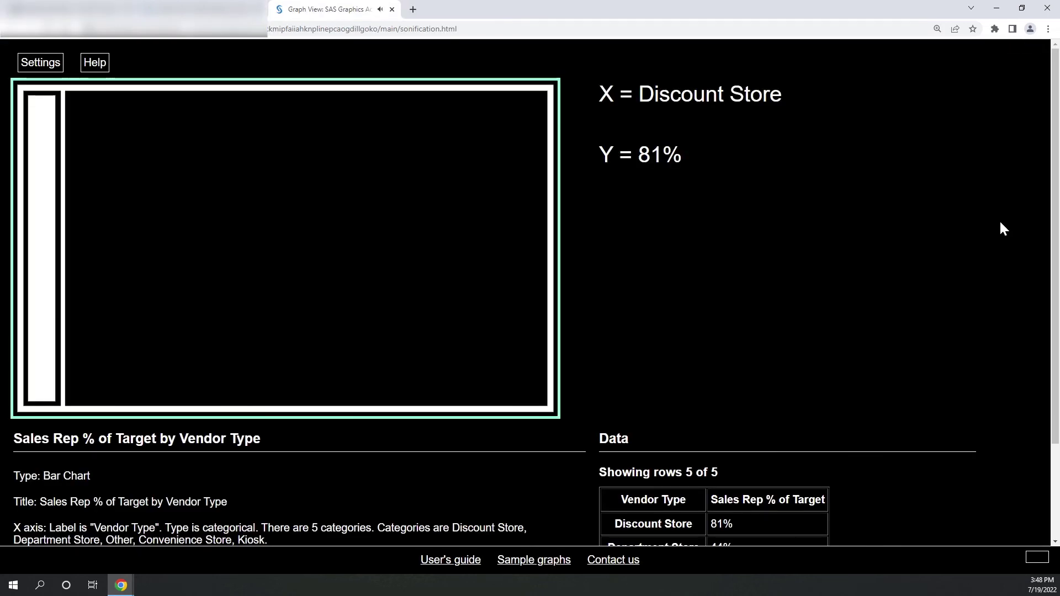
Step through Department Store 44%, Other 42%, Convenience Store 36% and Kiosk 35%, then scroll to the data table
key("Right")
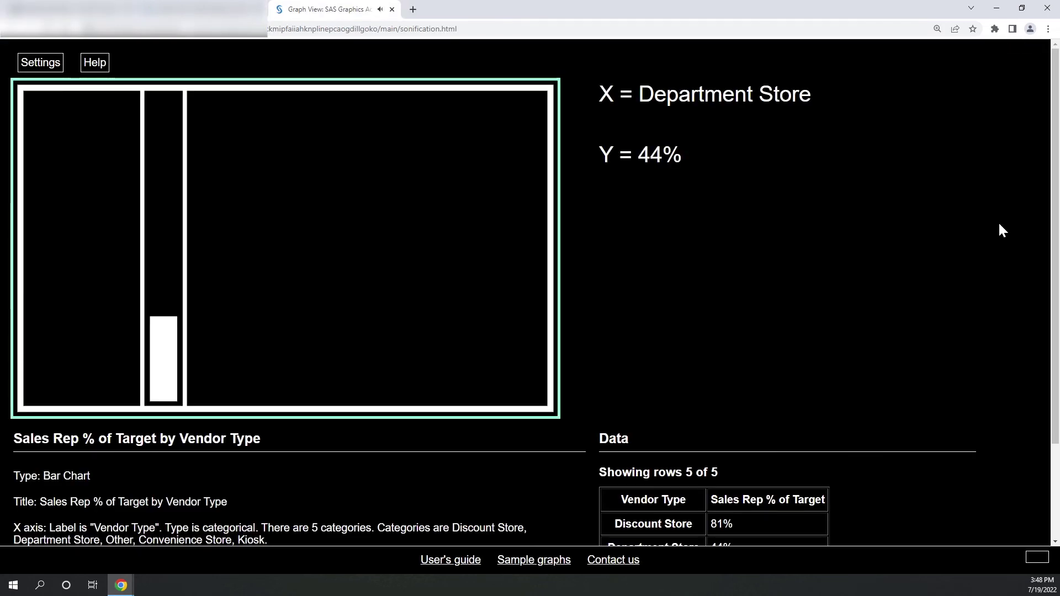
key("Right")
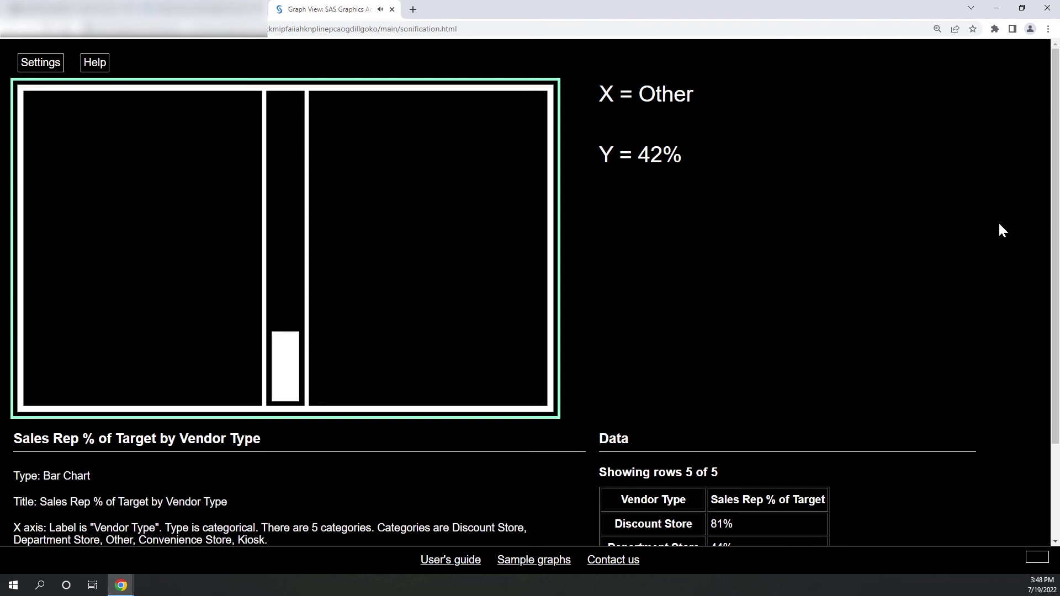
key("Right")
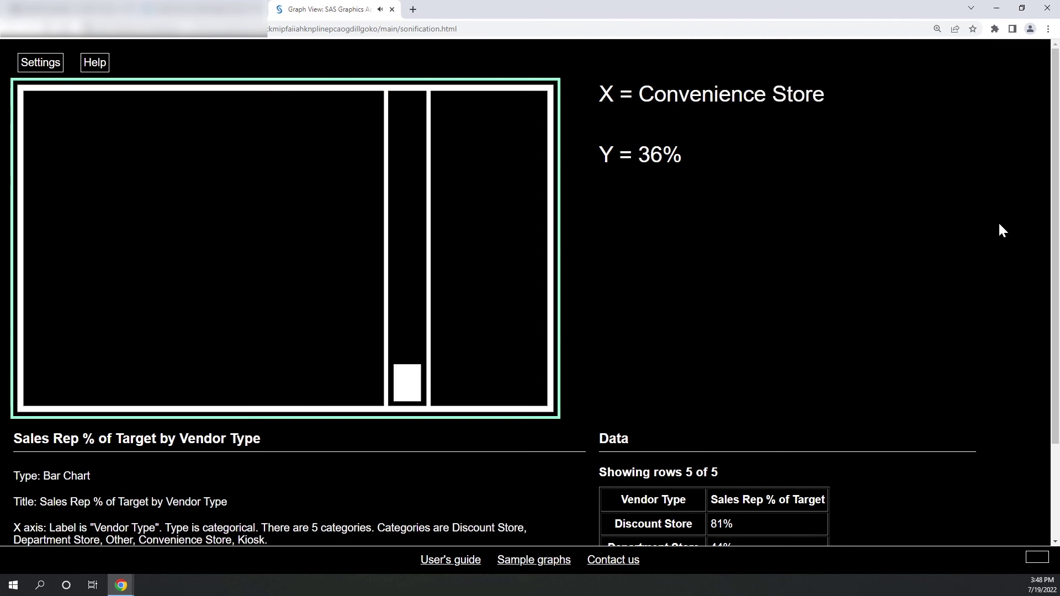
key("Right")
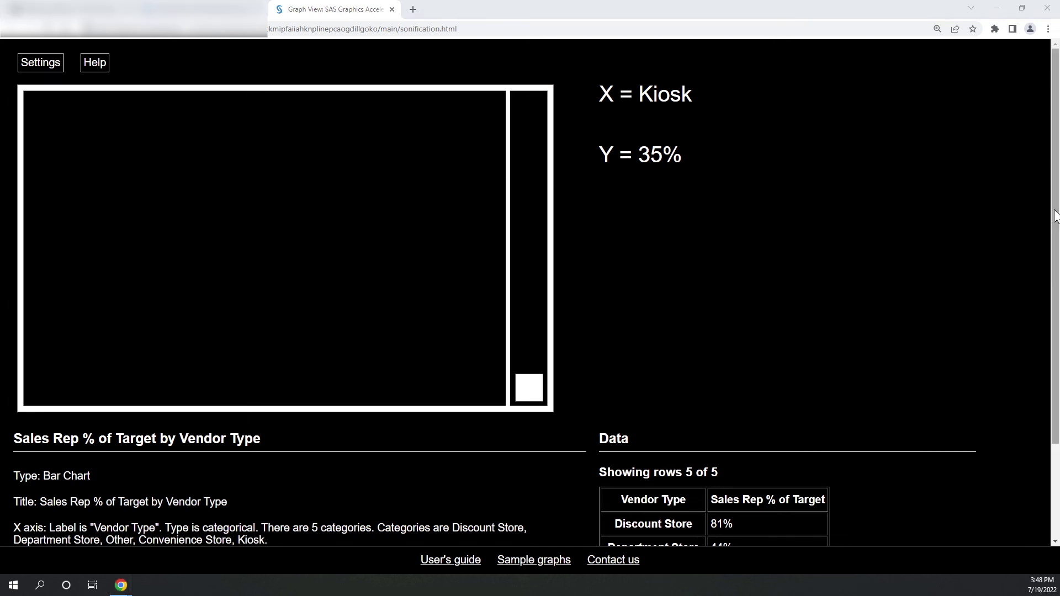
left_click_drag(1059, 215, 1058, 343)
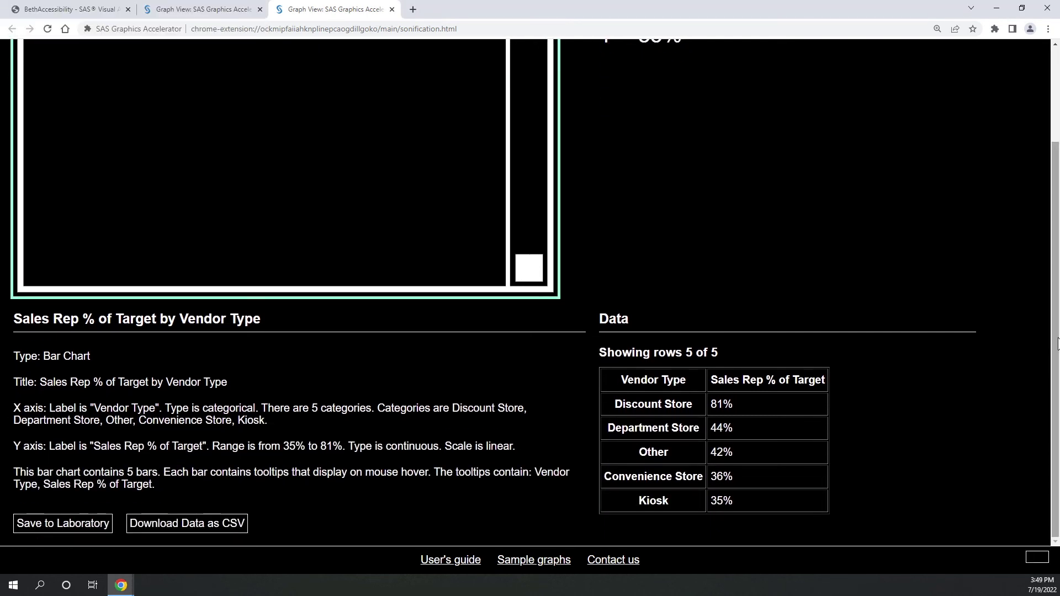